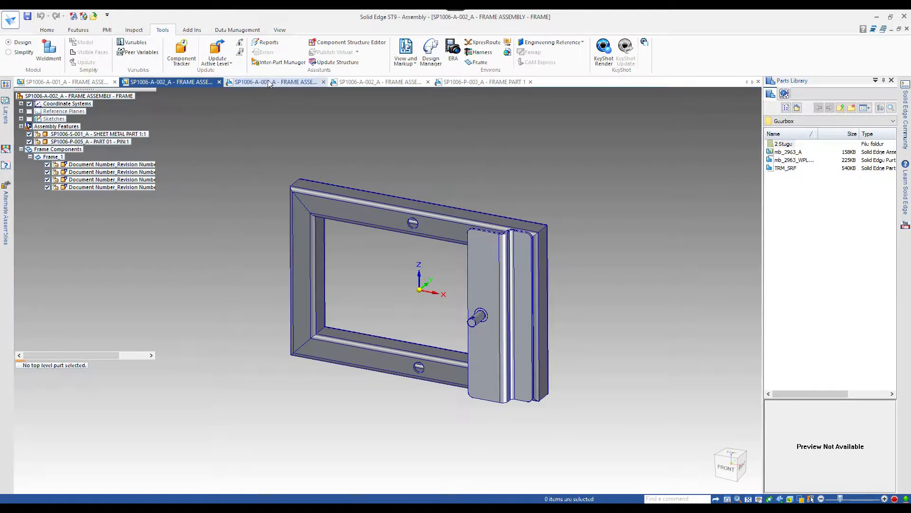
Review the DWG Num and DWG Dis occurrence properties of the two numbered frame components in the frame assembly
{"action": "right_click", "coordinate": [215, 299]}
{"action": "left_click", "coordinate": [247, 286]}
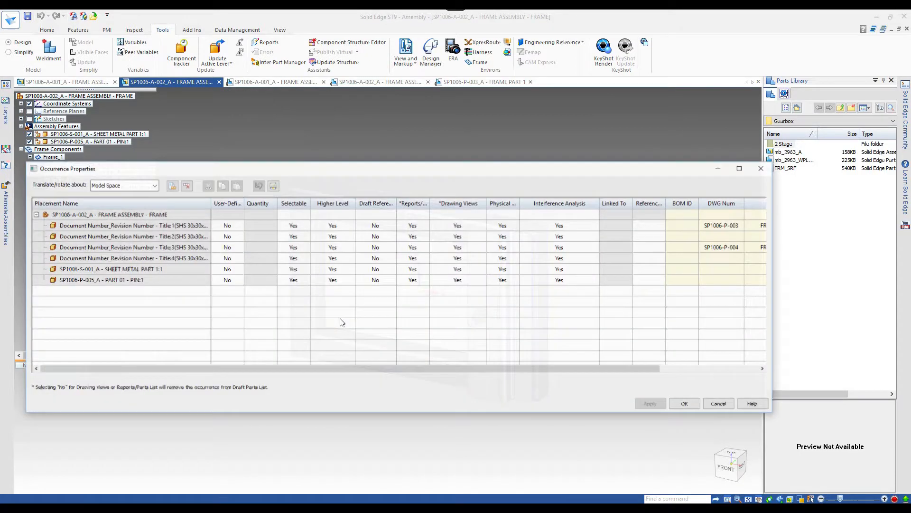
{"action": "left_click", "coordinate": [719, 226]}
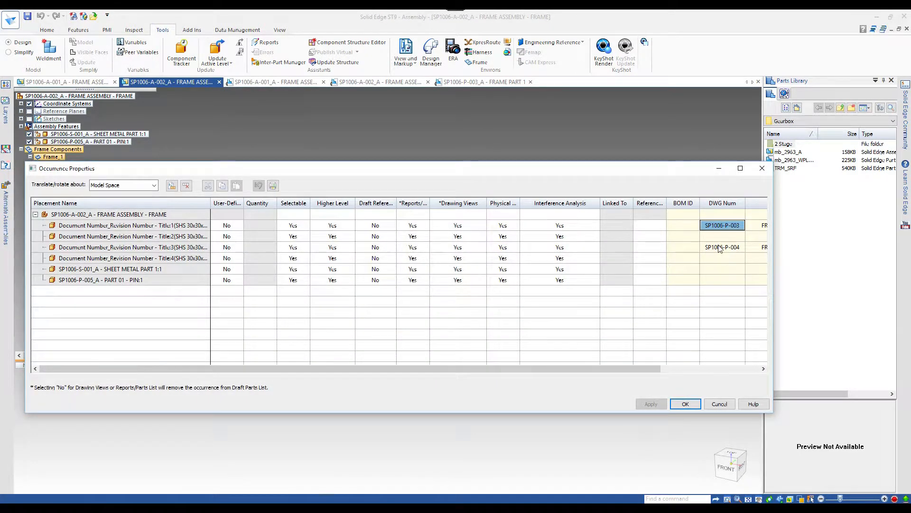
{"action": "left_click", "coordinate": [719, 247]}
{"action": "left_click", "coordinate": [757, 227]}
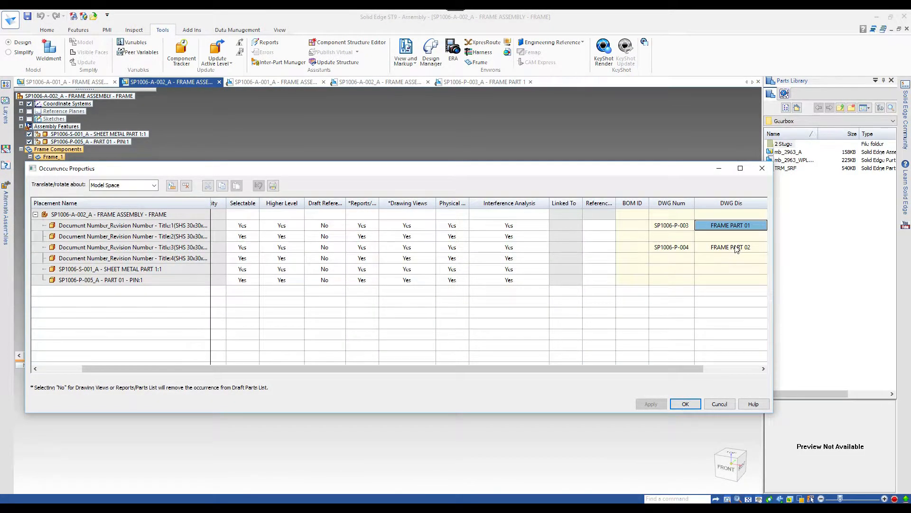
{"action": "left_click", "coordinate": [737, 249]}
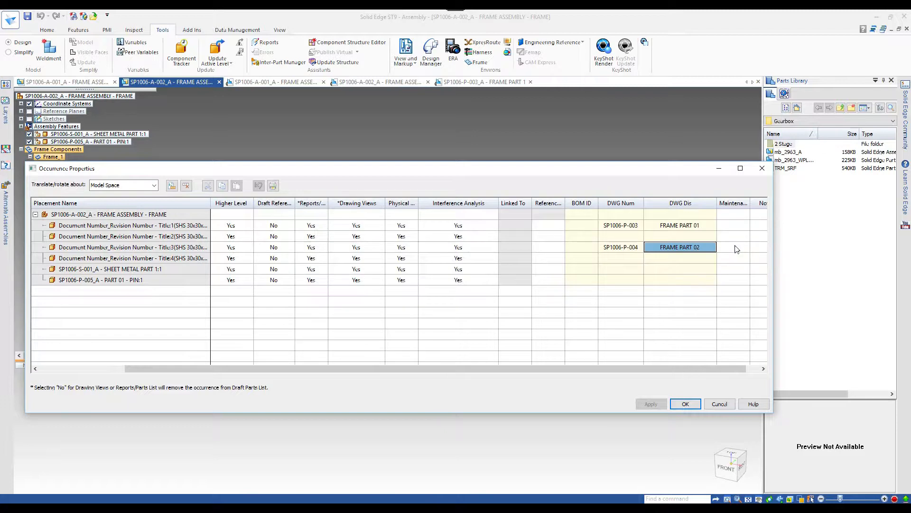
{"action": "left_click", "coordinate": [686, 409]}
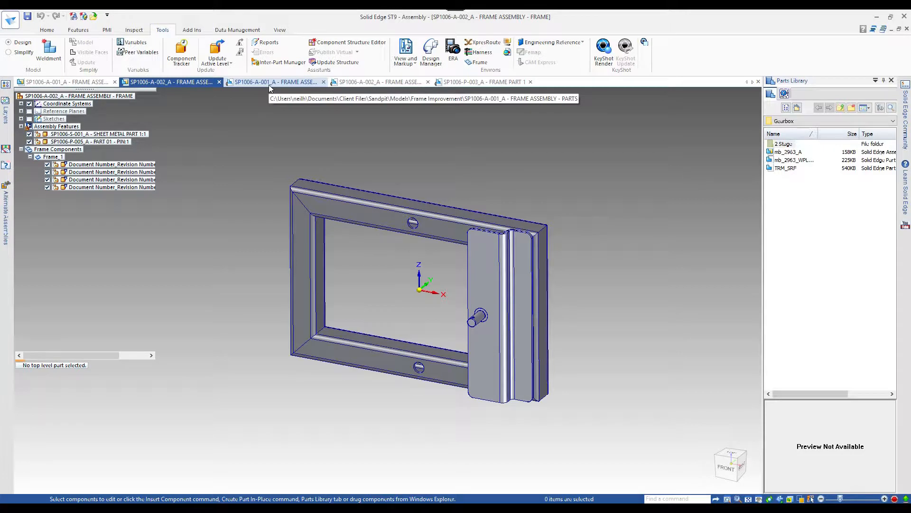
In the frame assembly draft, examine the property text behind the parts list's DRAWING and DESCRIPTION columns
{"action": "left_click", "coordinate": [343, 82]}
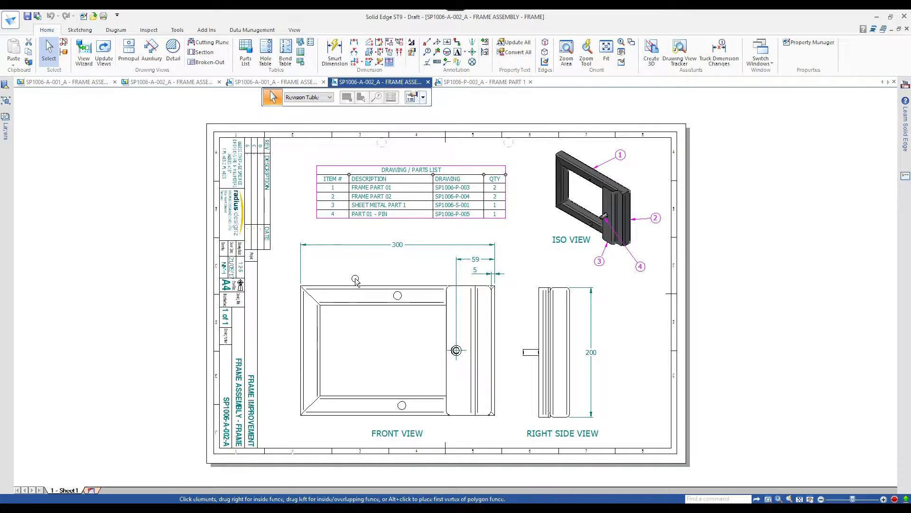
{"action": "right_click", "coordinate": [405, 220]}
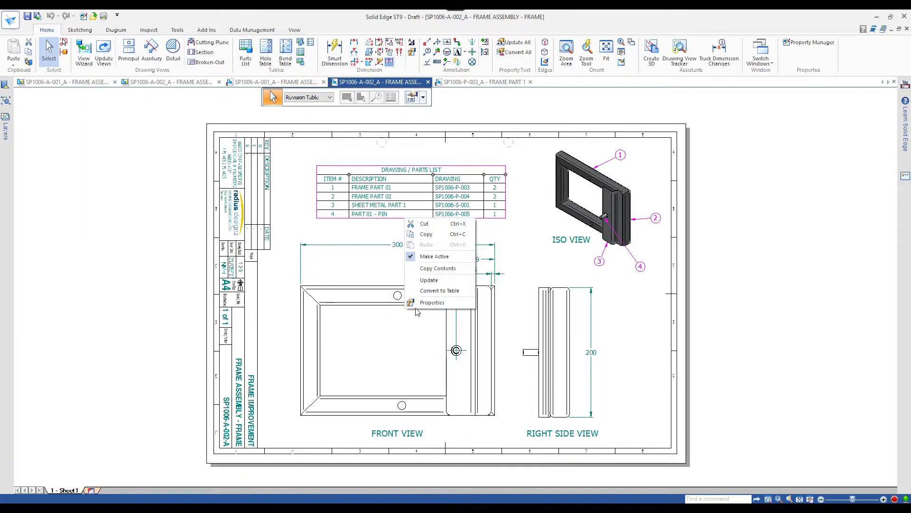
{"action": "left_click", "coordinate": [429, 303]}
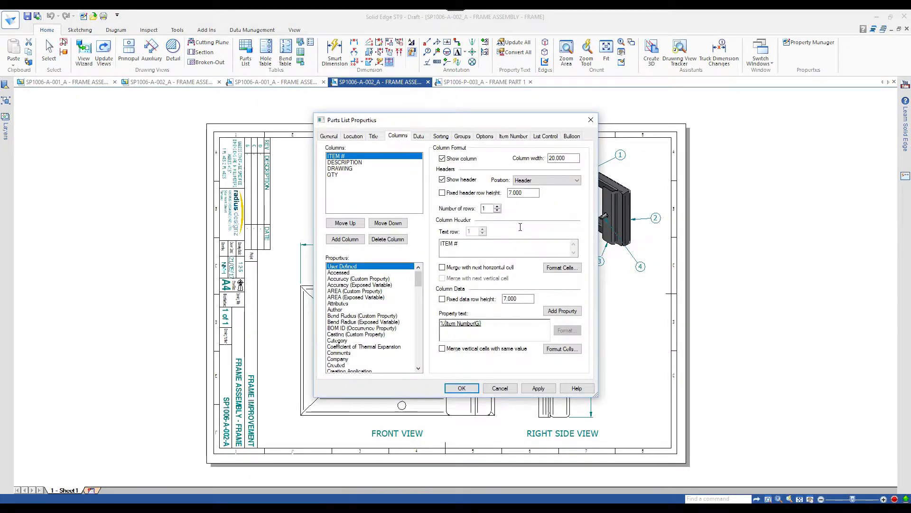
{"action": "left_click", "coordinate": [339, 169]}
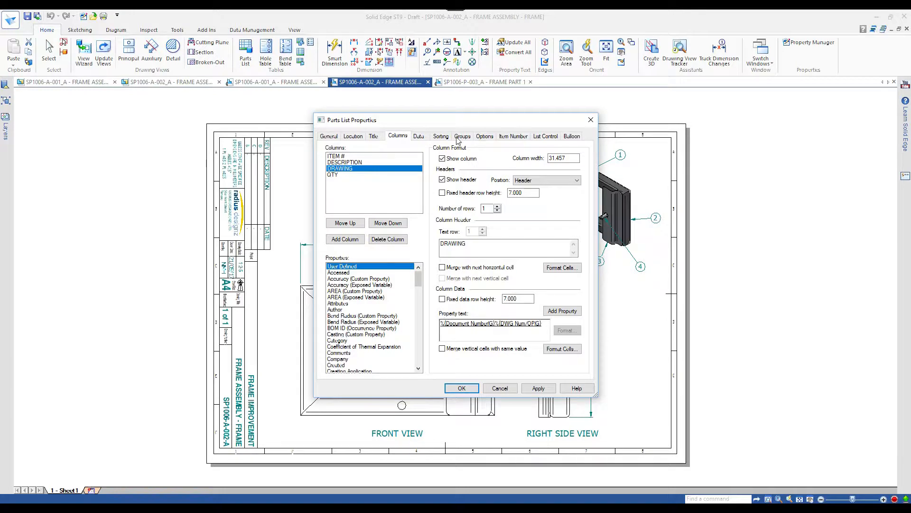
{"action": "left_click_drag", "start_coordinate": [454, 124], "coordinate": [665, 121]}
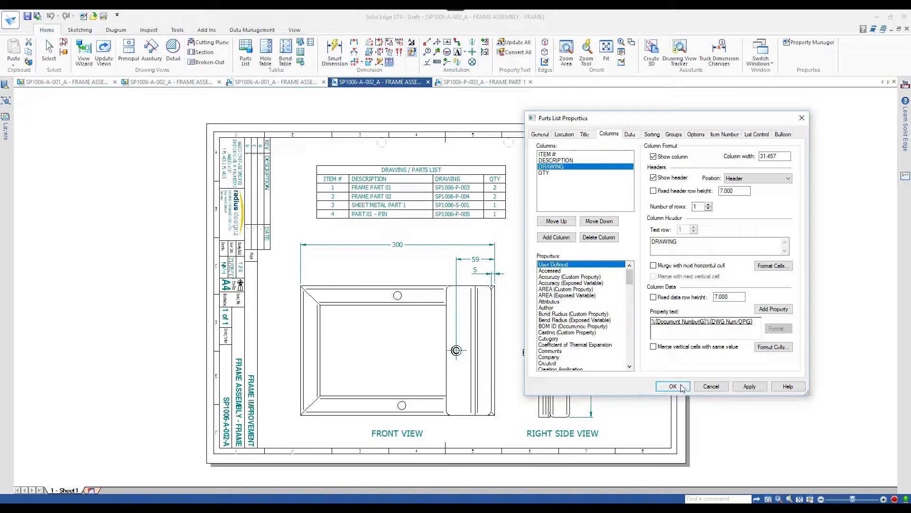
{"action": "left_click", "coordinate": [548, 161]}
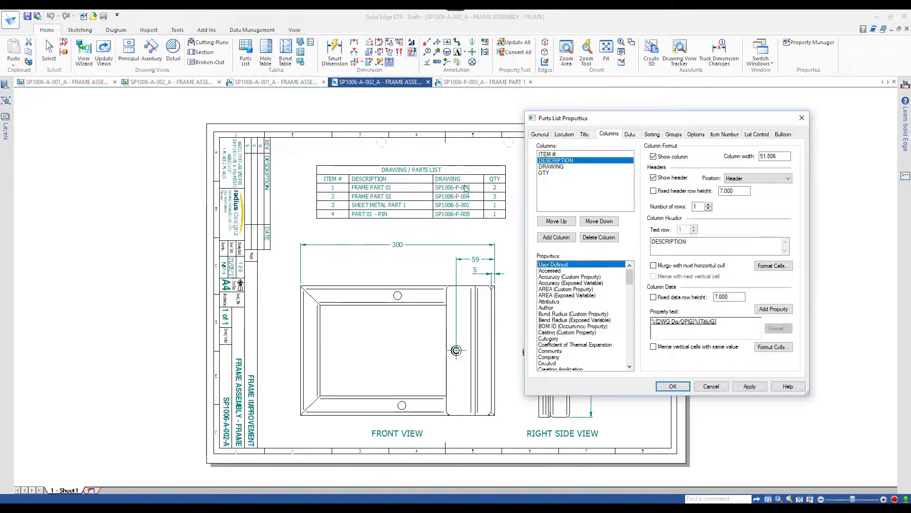
{"action": "left_click", "coordinate": [673, 386]}
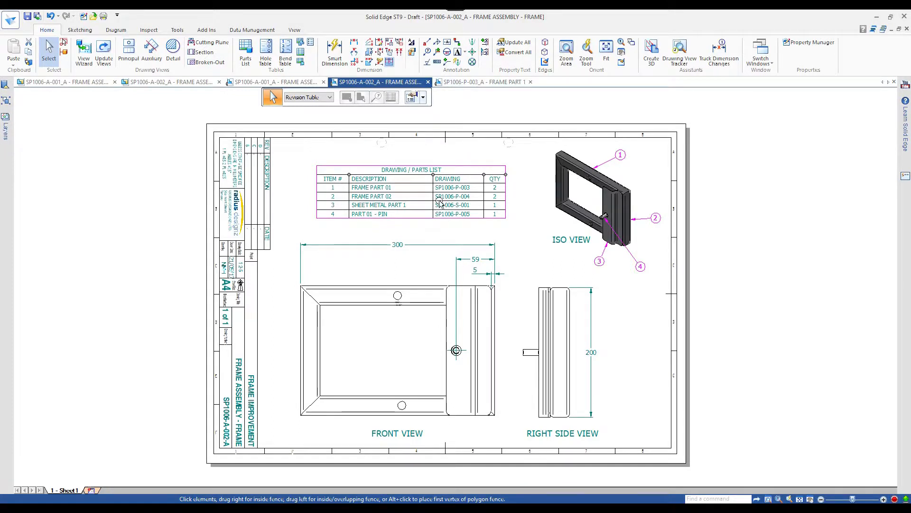
Compare the title block number on the Frame Part 01 drawing with the frame assembly draft's parts list
{"action": "left_click", "coordinate": [477, 82]}
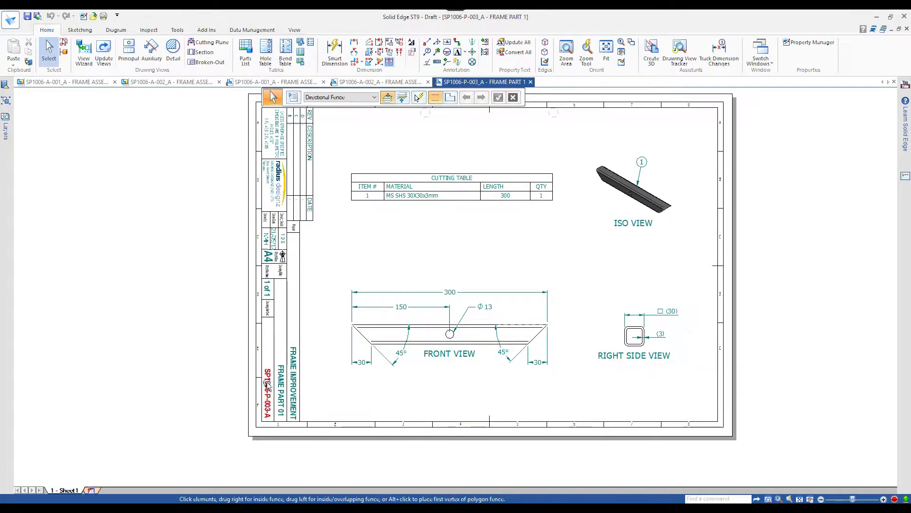
{"action": "left_click", "coordinate": [380, 82]}
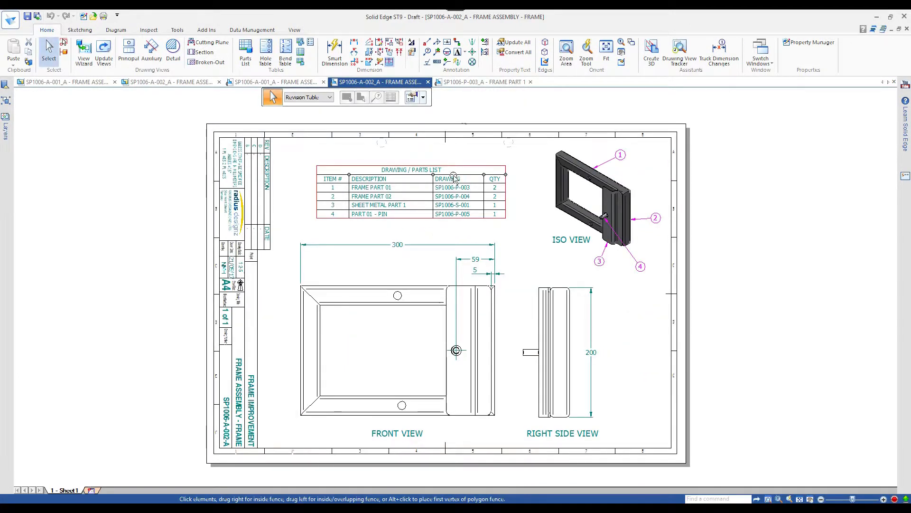
{"action": "left_click", "coordinate": [452, 83]}
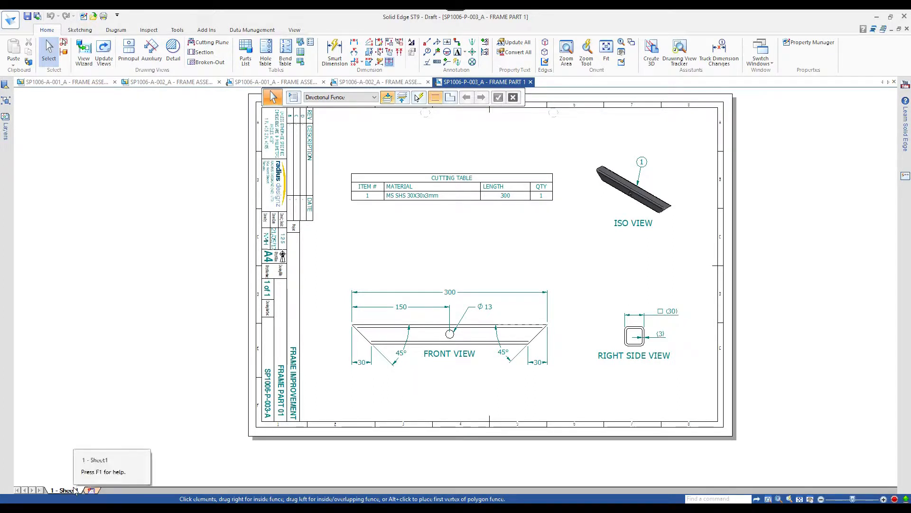
Inspect the title block on the part drawing's A4-Landscape background, and return to Sheet1 with background sheets hidden
{"action": "right_click", "coordinate": [89, 488]}
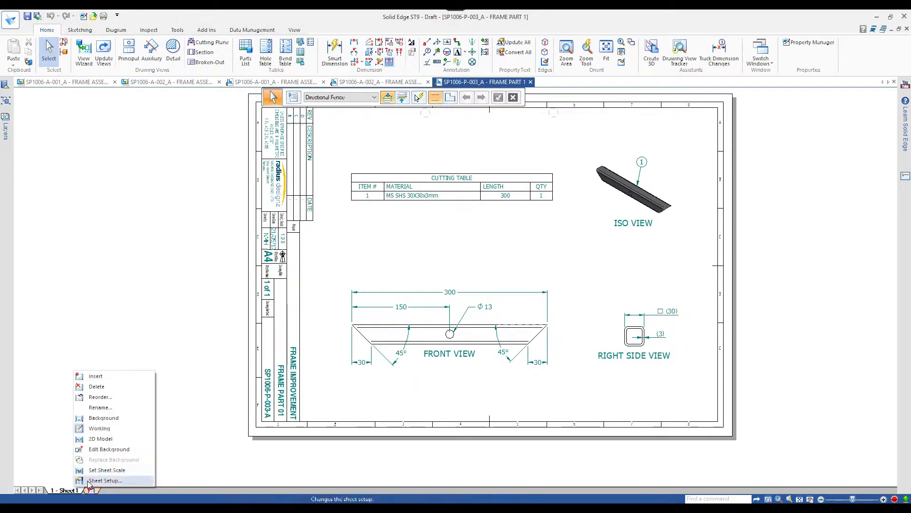
{"action": "left_click", "coordinate": [116, 449]}
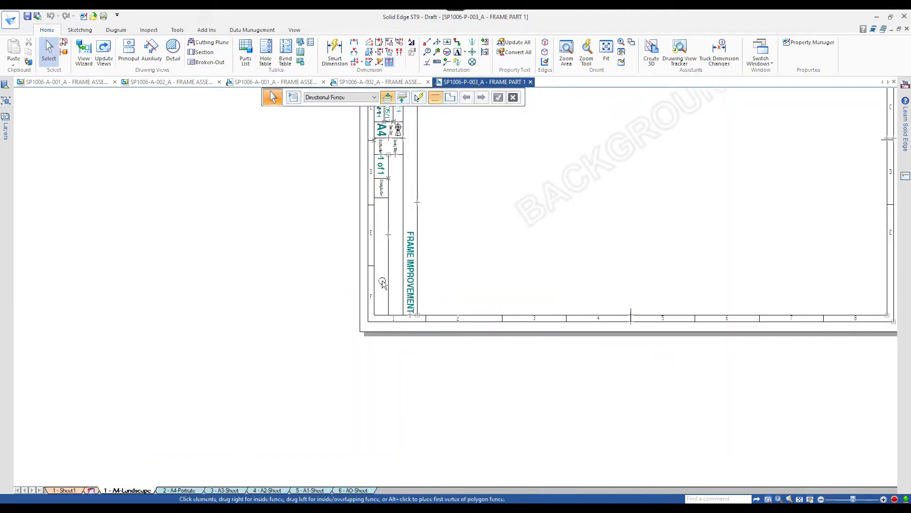
{"action": "right_click", "coordinate": [74, 489]}
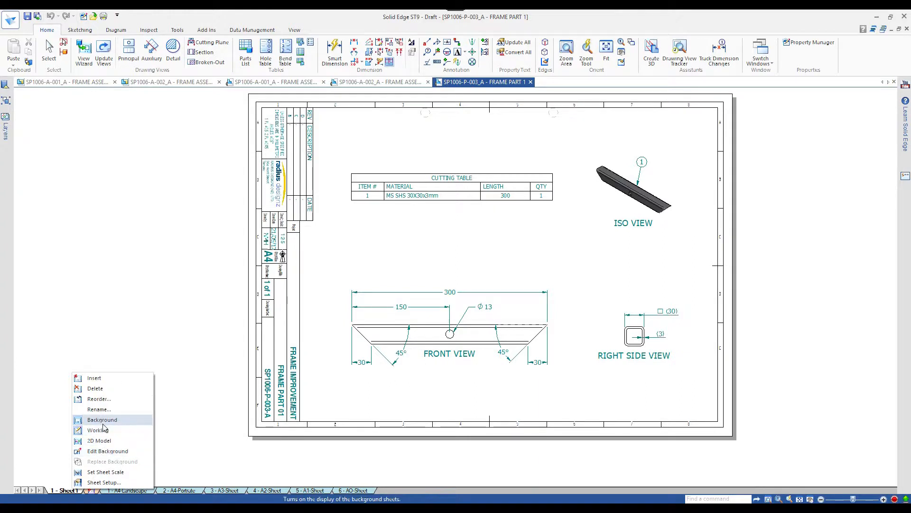
{"action": "left_click", "coordinate": [103, 422]}
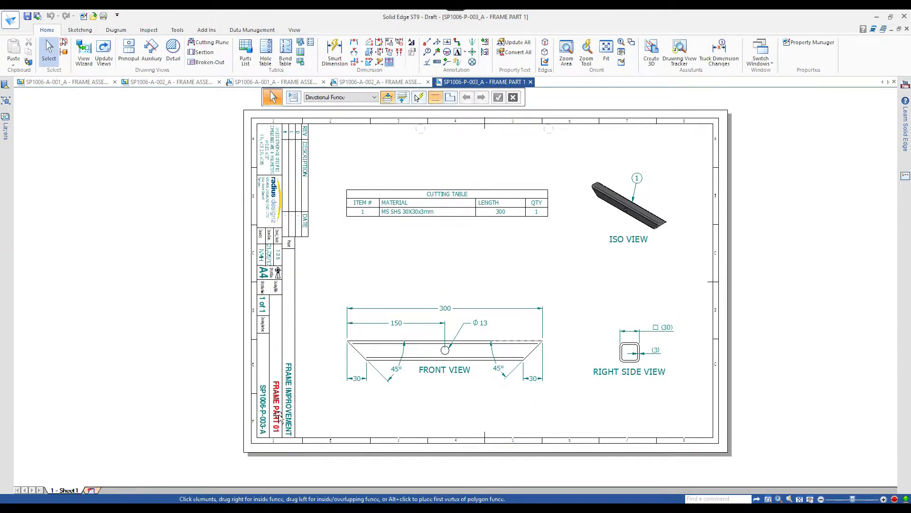
Show the leader of the title block's drawing number callout and try moving the front view upward, undoing the move
{"action": "left_click", "coordinate": [265, 401]}
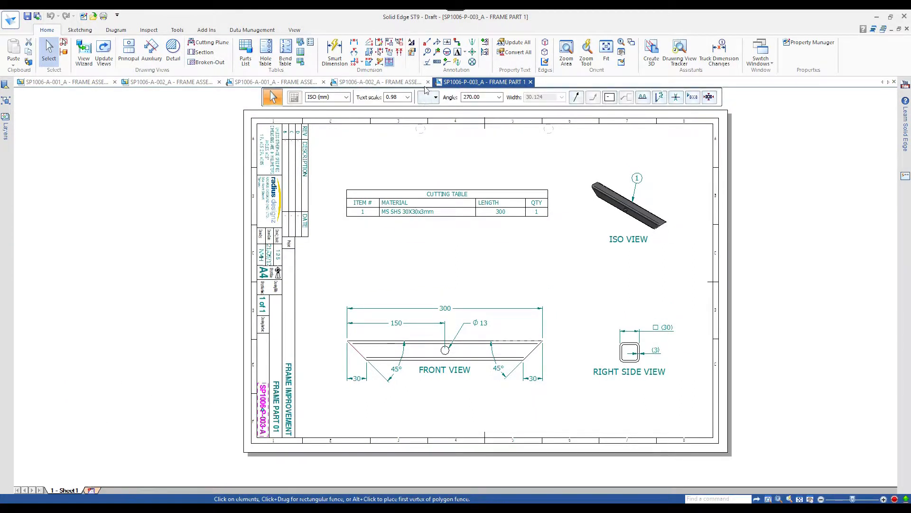
{"action": "left_click", "coordinate": [429, 43]}
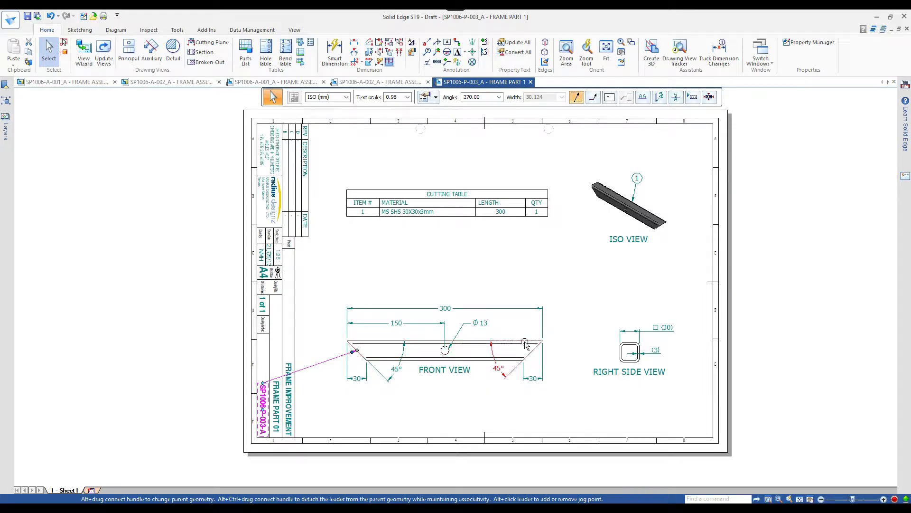
{"action": "left_click", "coordinate": [481, 356]}
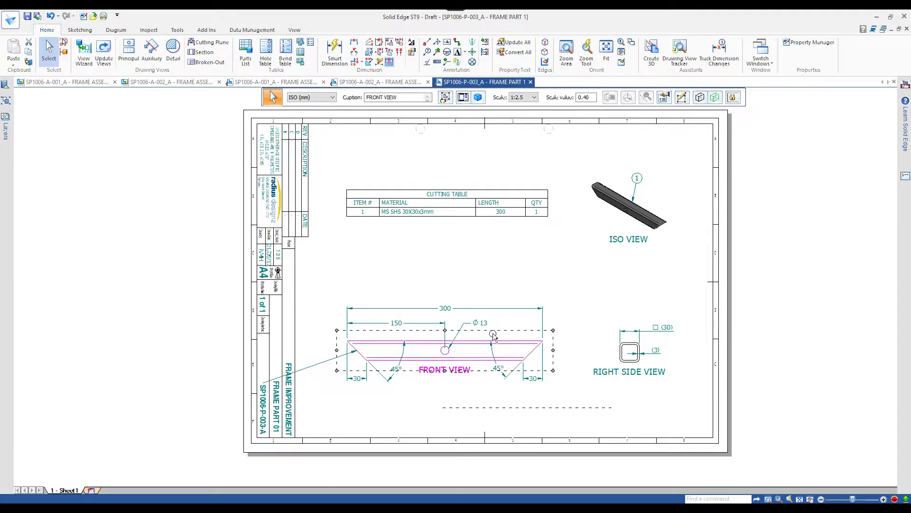
{"action": "left_click_drag", "start_coordinate": [477, 342], "coordinate": [496, 275]}
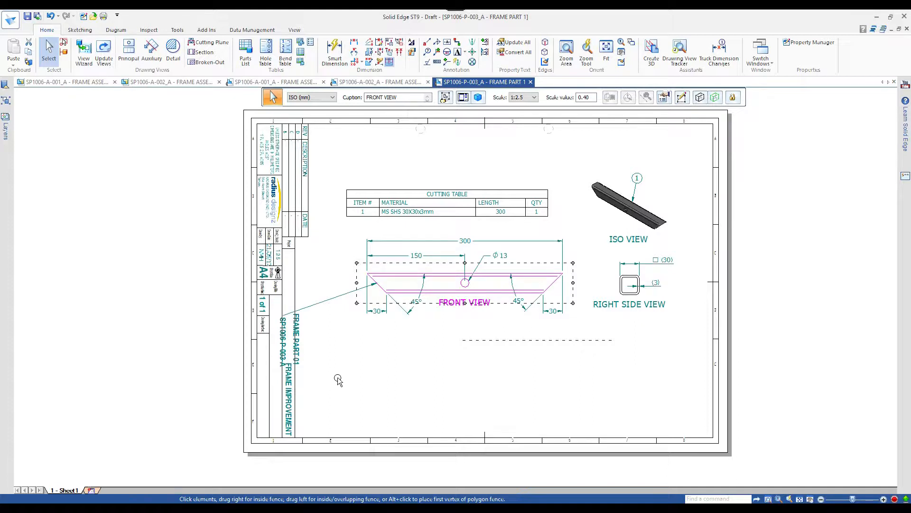
{"action": "key", "text": "ctrl+z"}
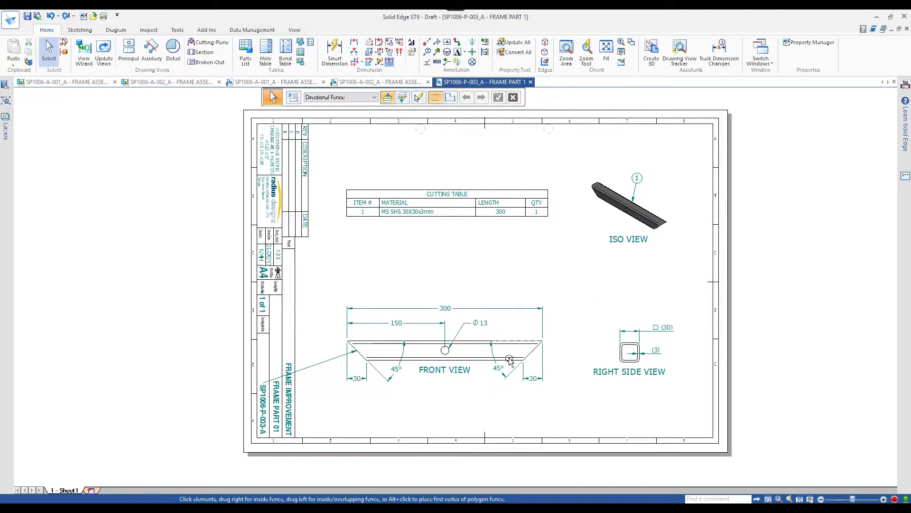
Check the front view's lock option and hide the leader from the title block callout
{"action": "left_click", "coordinate": [476, 337]}
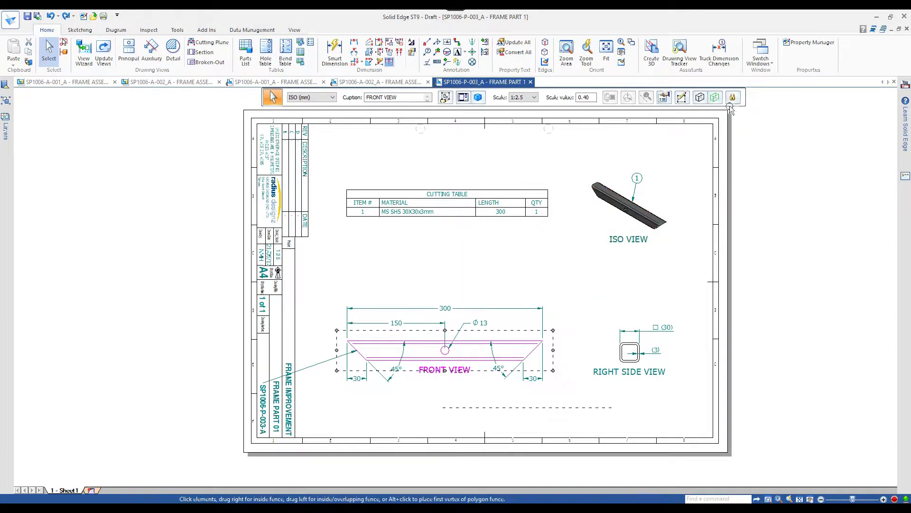
{"action": "left_click", "coordinate": [461, 285]}
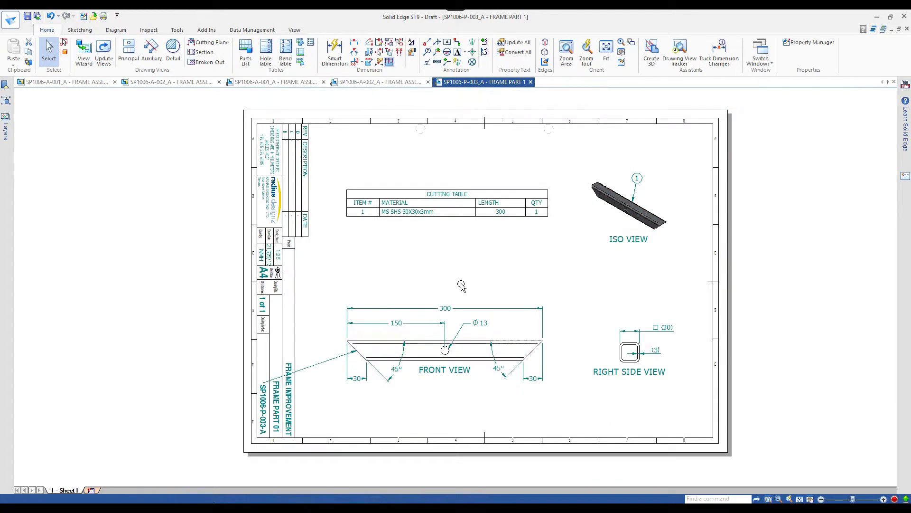
{"action": "left_click", "coordinate": [321, 363]}
{"action": "left_click", "coordinate": [425, 250]}
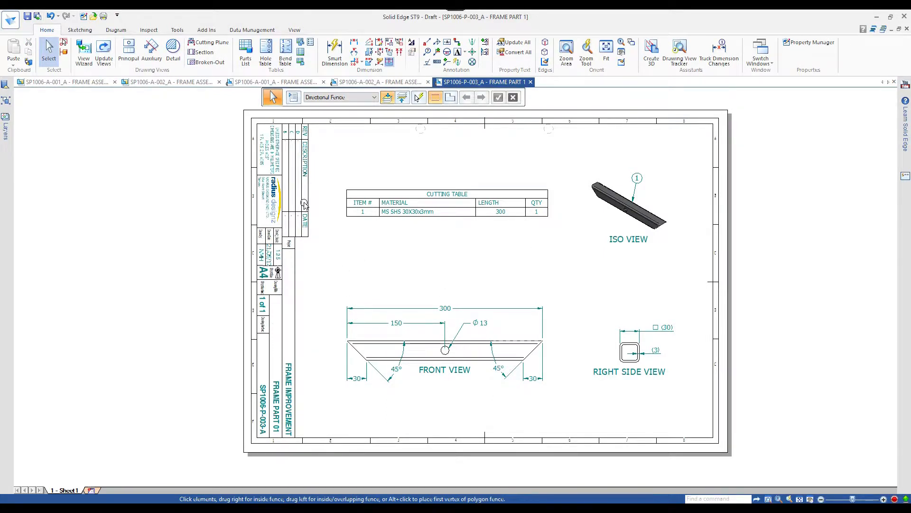
Review the document numbers and titles of the frame assembly's files in Property Manager, leaving them unedited
{"action": "left_click", "coordinate": [154, 84]}
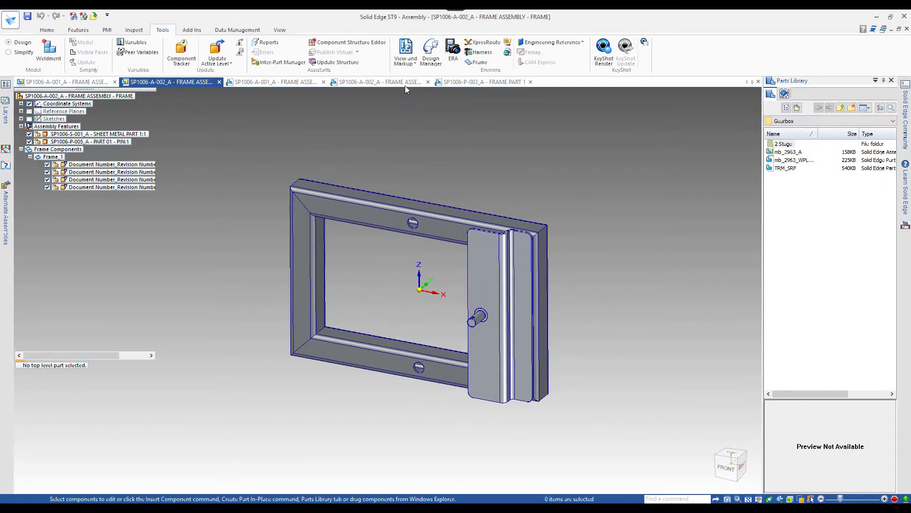
{"action": "left_click", "coordinate": [236, 30]}
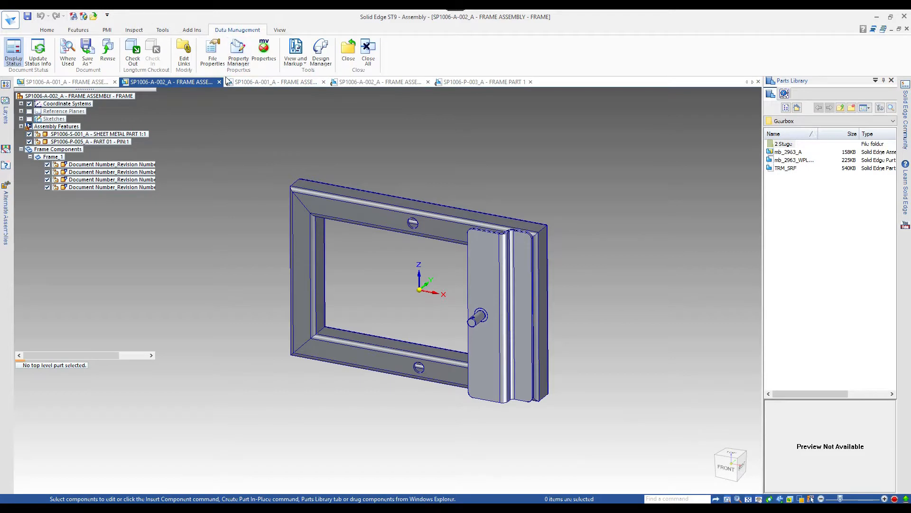
{"action": "left_click", "coordinate": [238, 54]}
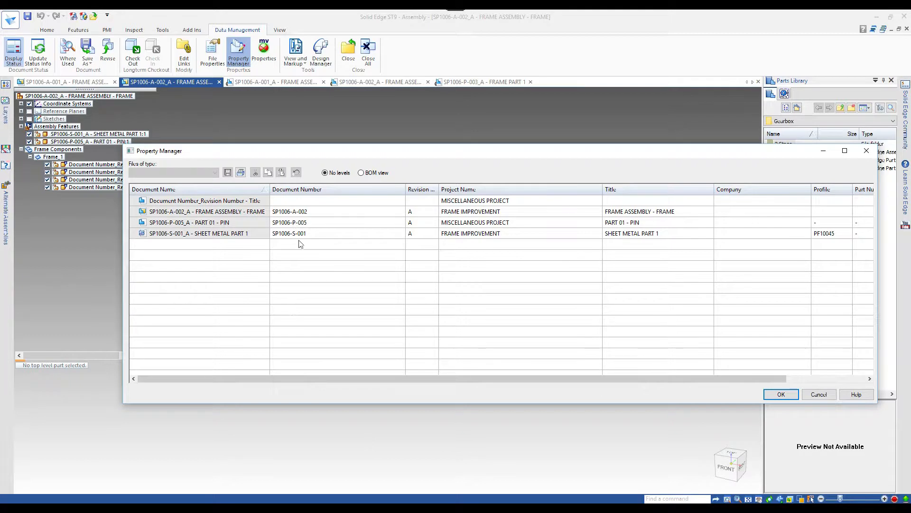
{"action": "left_click", "coordinate": [821, 398]}
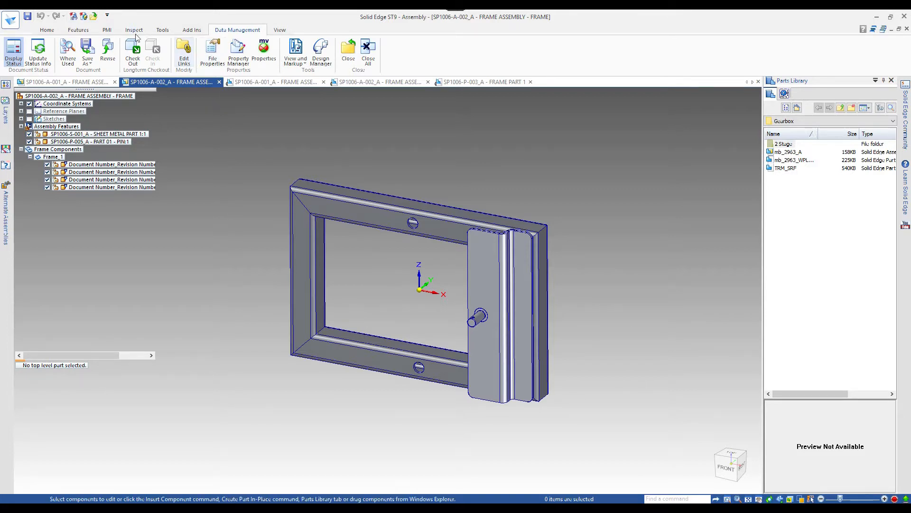
Generate a bill of materials report for all parts in the frame assembly, review its entries and close it
{"action": "left_click", "coordinate": [163, 30]}
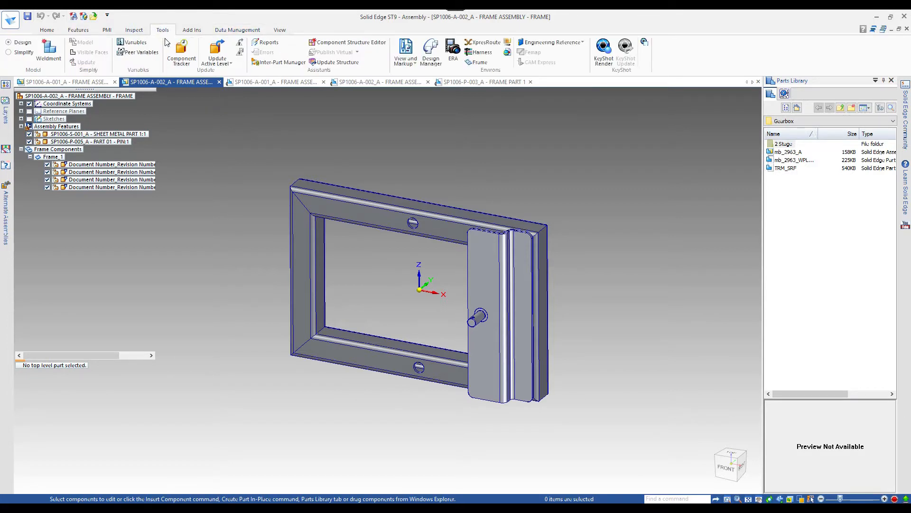
{"action": "left_click", "coordinate": [265, 42]}
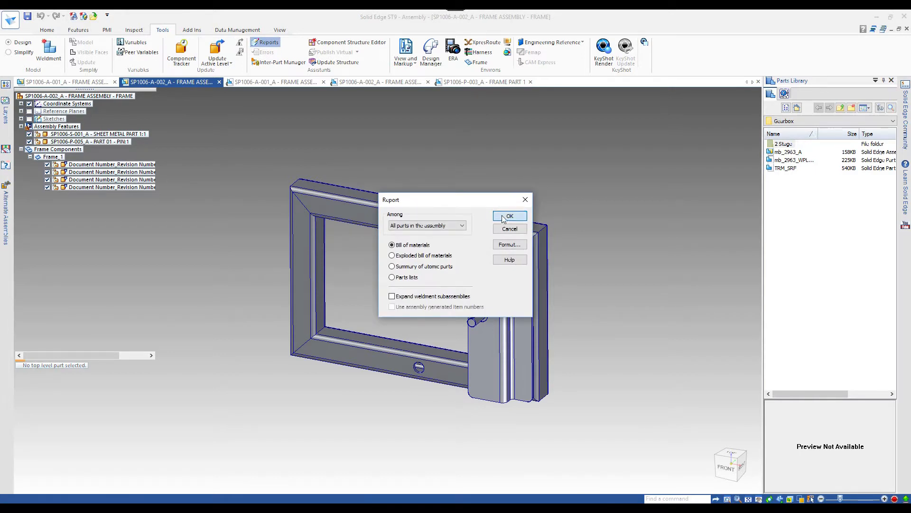
{"action": "left_click", "coordinate": [507, 216]}
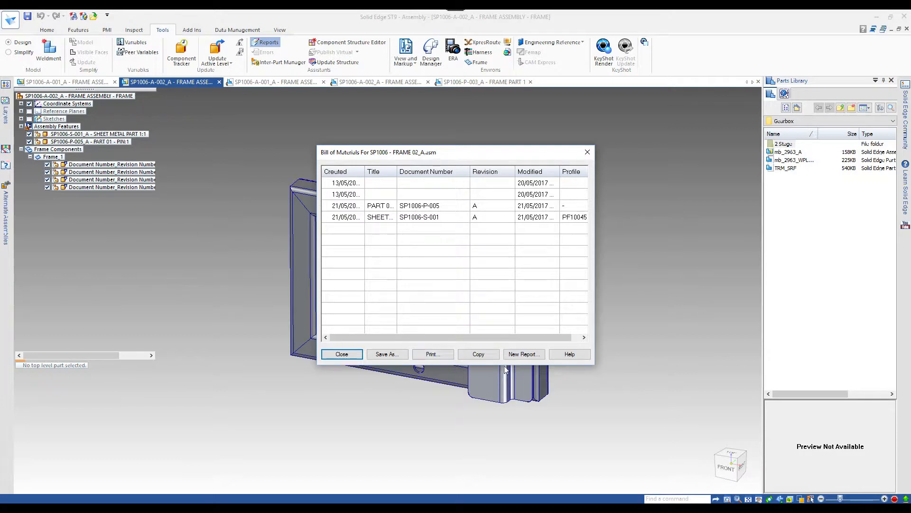
{"action": "left_click", "coordinate": [342, 355]}
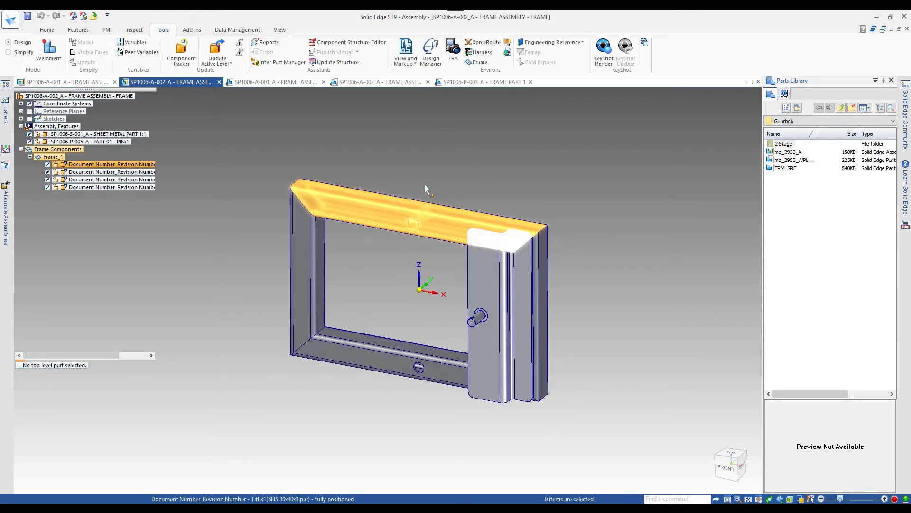
Compare the parts lists and views in the SP1006-A-002_A and SP1006-A-001_A drawings, and return to the SP1006-A-002_A assembly model
{"action": "left_click", "coordinate": [374, 83]}
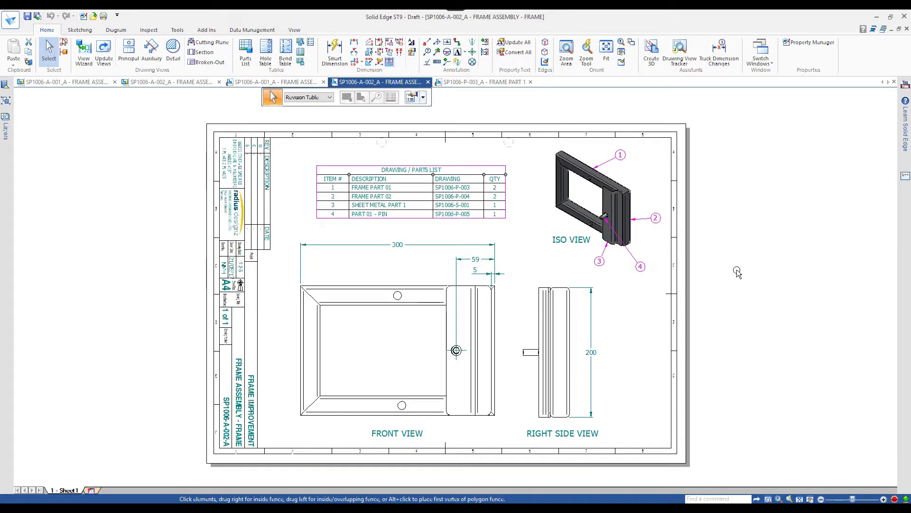
{"action": "left_click", "coordinate": [277, 83]}
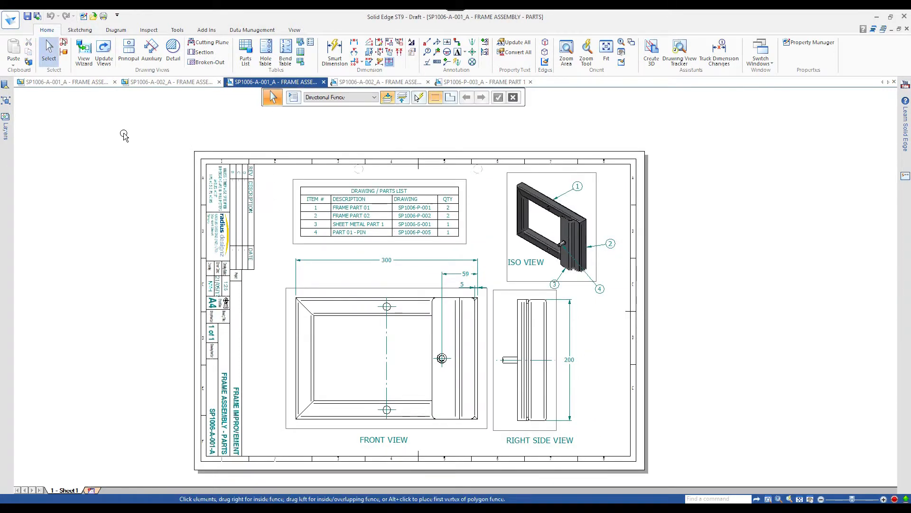
{"action": "left_click", "coordinate": [166, 82]}
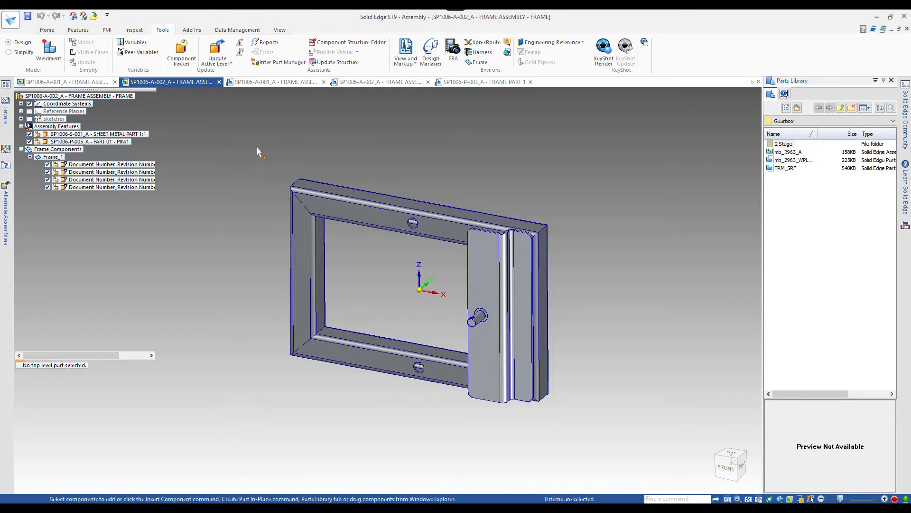
Switch to the SP1006-A-001_A assembly, highlight Assembly Group_1 and Assembly Group_2 to inspect their frame parts, and clear the selection
{"action": "key", "text": "ctrl+Tab"}
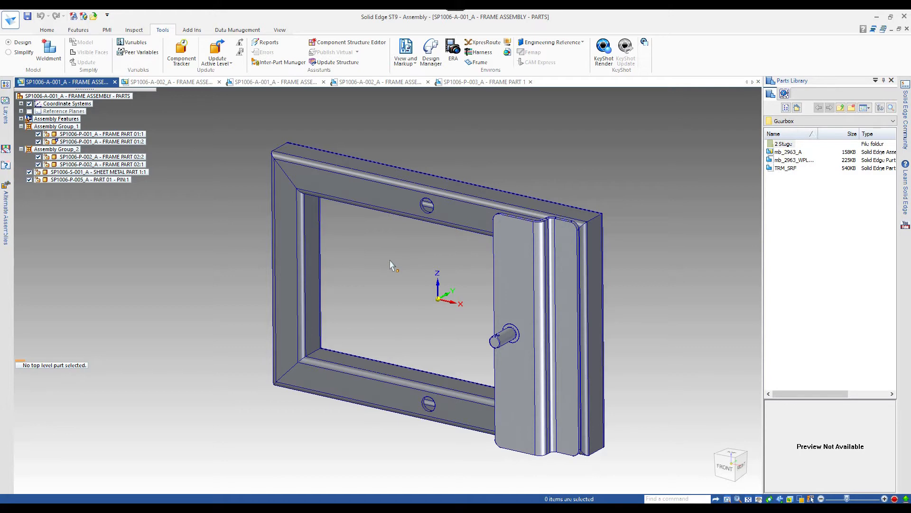
{"action": "left_click", "coordinate": [67, 127]}
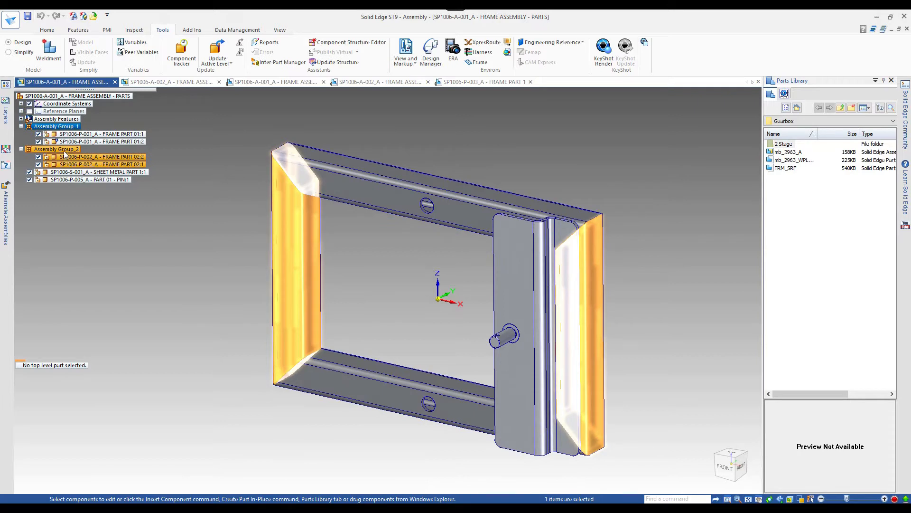
{"action": "left_click", "coordinate": [65, 150]}
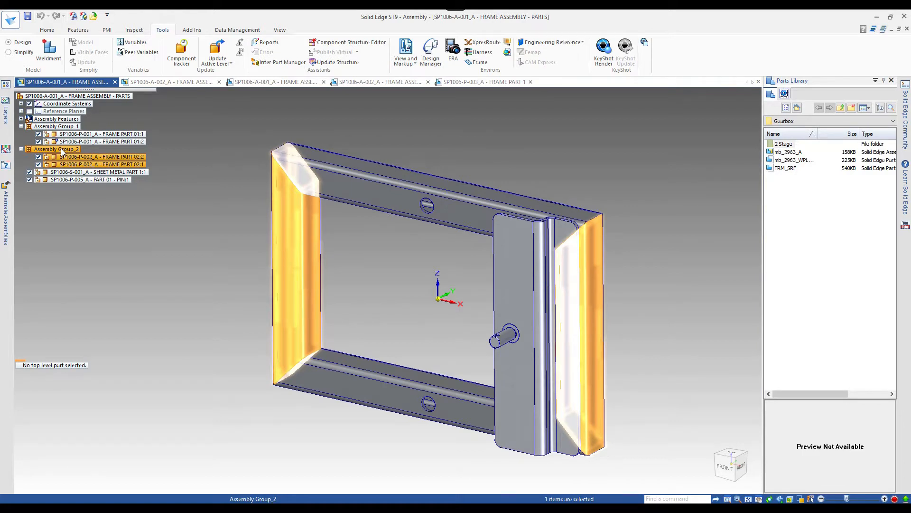
{"action": "left_click", "coordinate": [14, 135]}
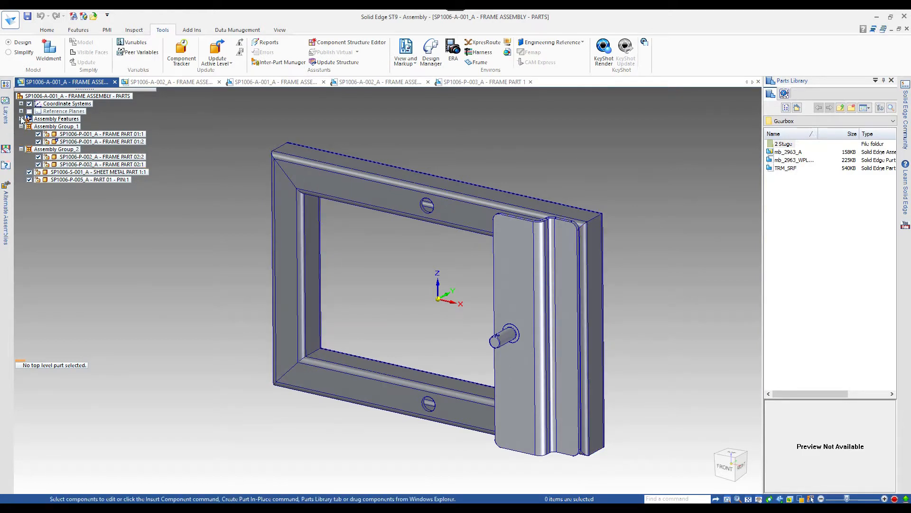
Unsuppress Hole 1 under the assembly features of SP1006-A-001_A to examine it on the lower frame member, and suppress it again
{"action": "left_click", "coordinate": [21, 118]}
{"action": "right_click", "coordinate": [52, 127]}
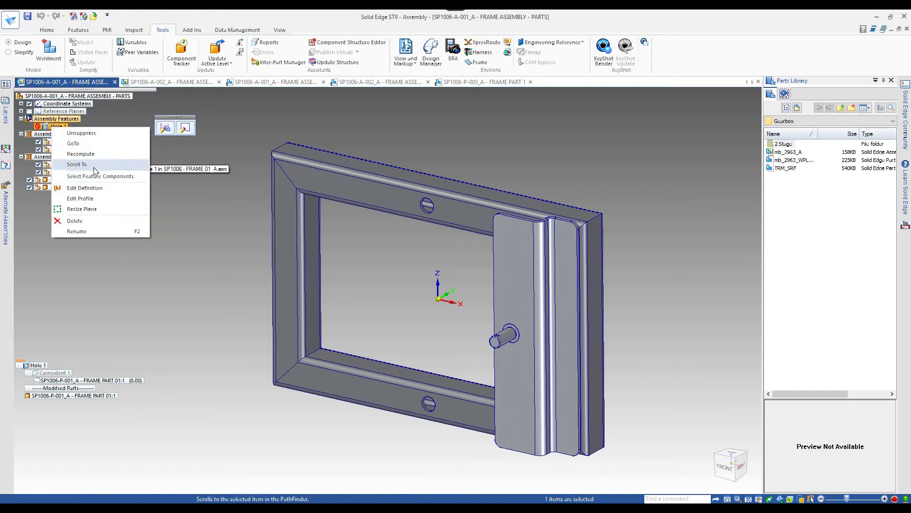
{"action": "left_click", "coordinate": [81, 132]}
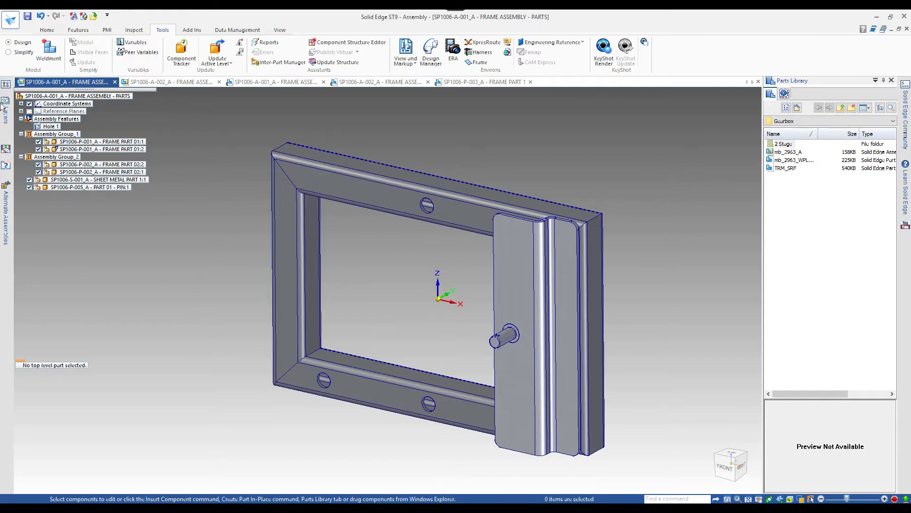
{"action": "left_click", "coordinate": [40, 127]}
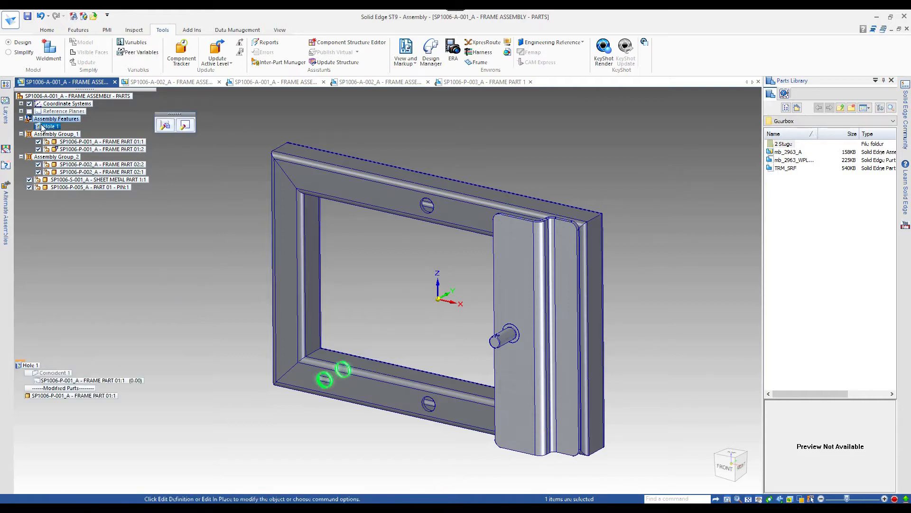
{"action": "right_click", "coordinate": [41, 127]}
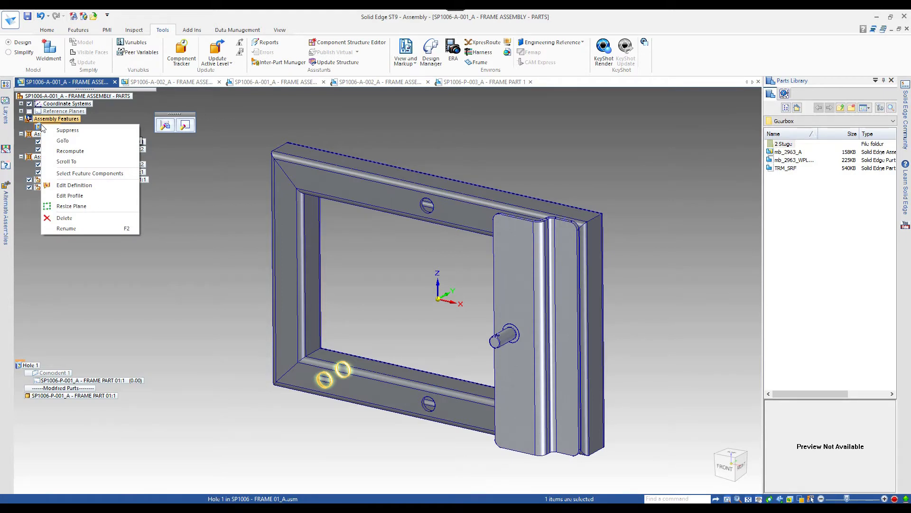
{"action": "left_click", "coordinate": [67, 130]}
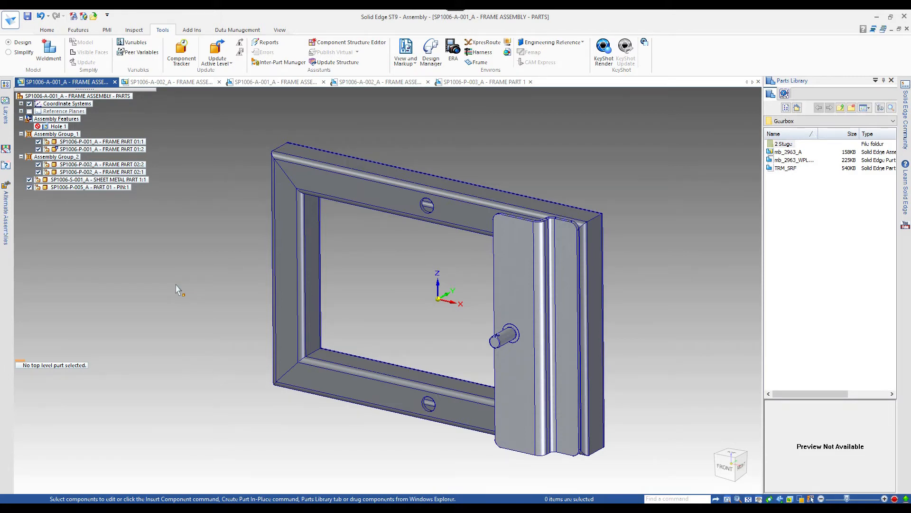
Switch to the SP1006-A-002_A frame assembly drawing to examine its front view
{"action": "left_click", "coordinate": [382, 81]}
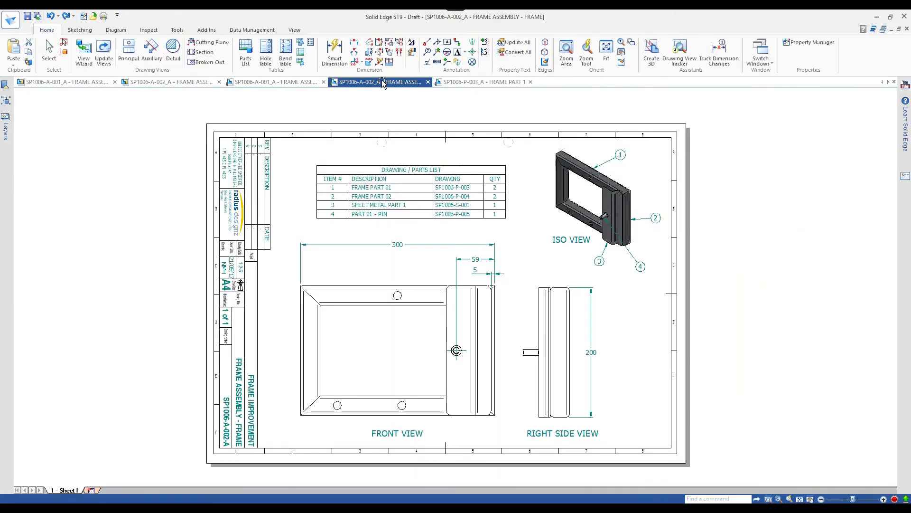